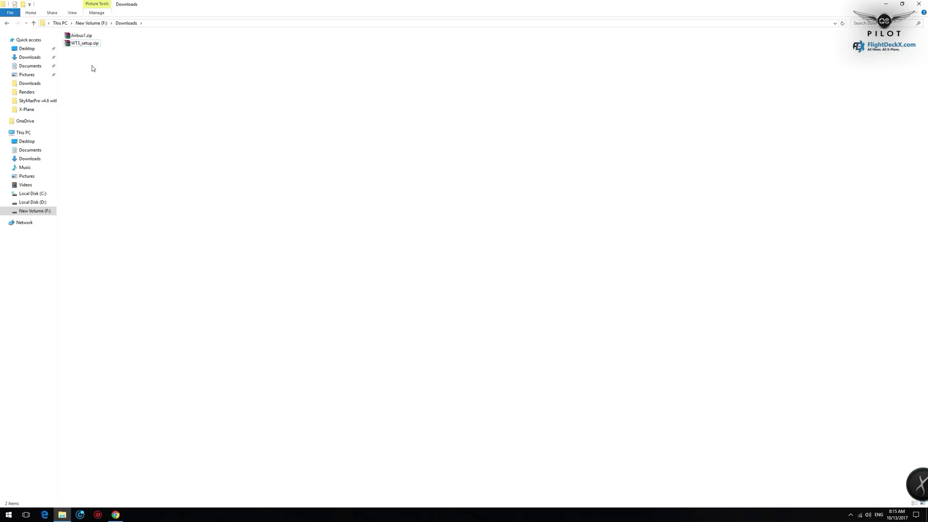
- Extract WT3_setup.zip in Downloads and run WT3_setup.exe, approving the admin prompt
{"action": "right_click", "coordinate": [76, 45]}
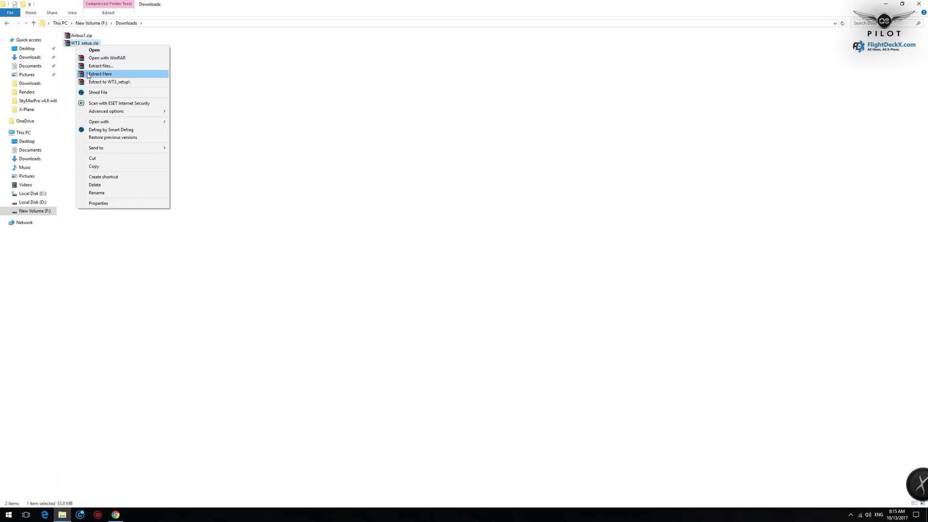
{"action": "left_click", "coordinate": [99, 74]}
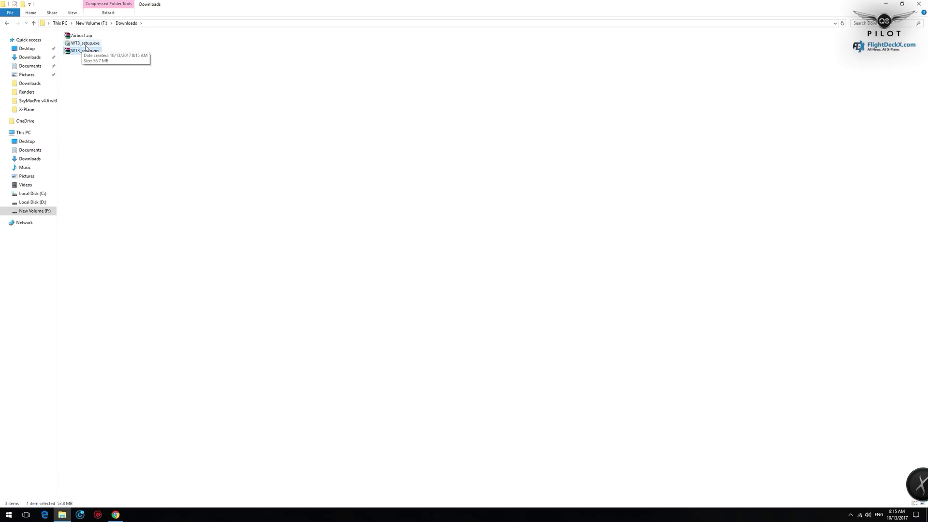
{"action": "double_click", "coordinate": [87, 44]}
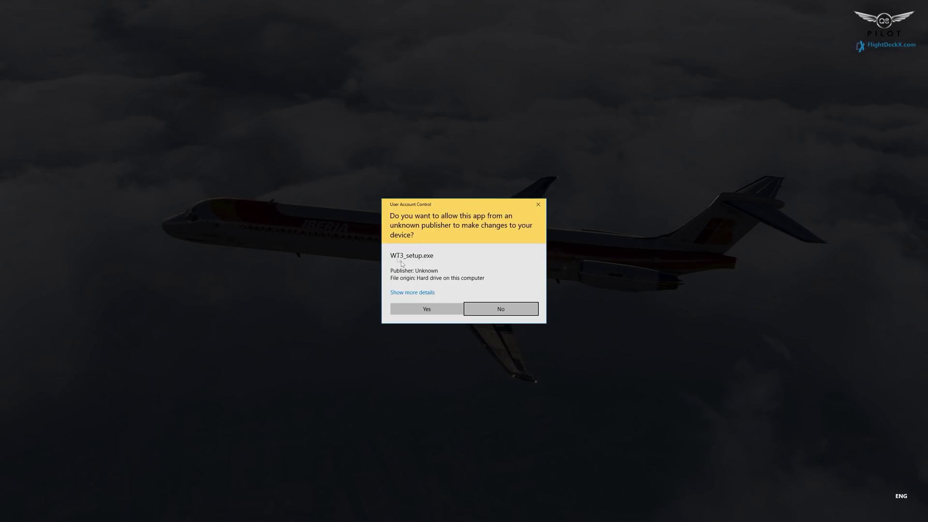
{"action": "left_click", "coordinate": [432, 308]}
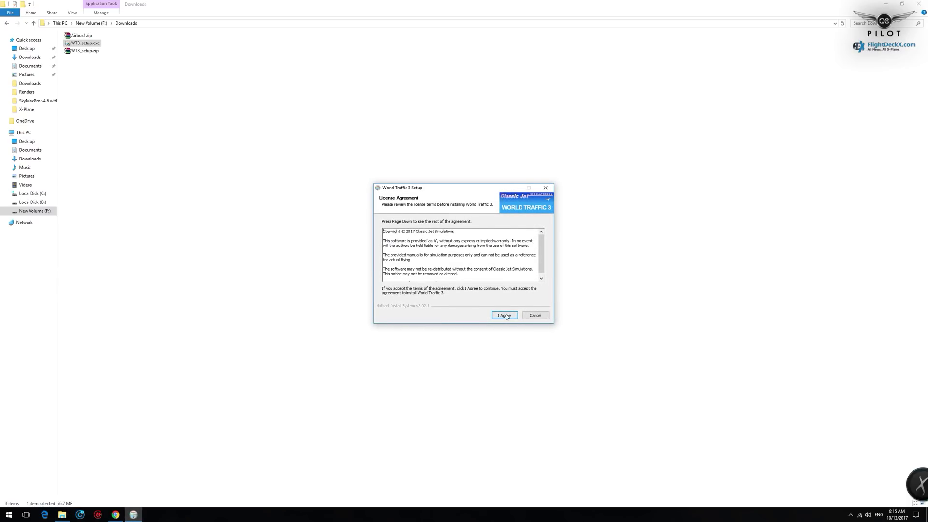
- Accept the license and install World Traffic 3 into D:\X-Plane 11 without Navigraph Data
{"action": "left_click", "coordinate": [505, 316]}
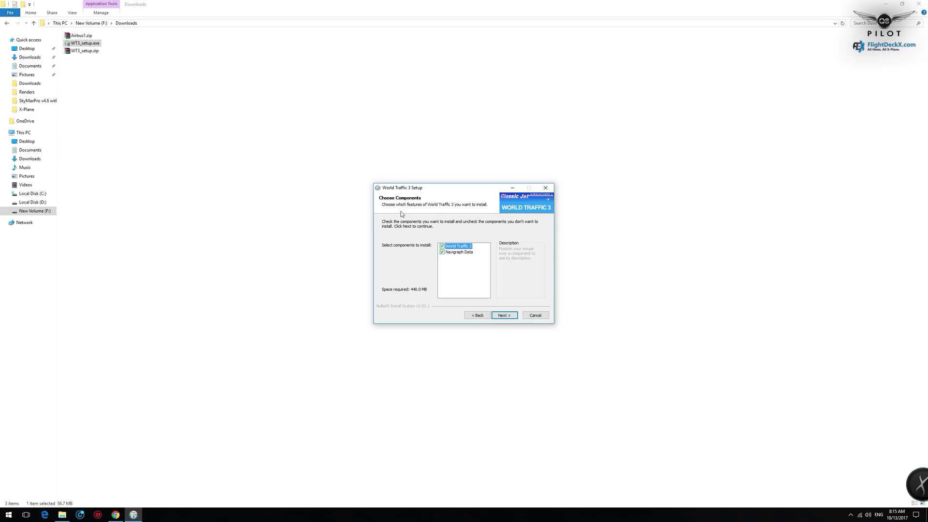
{"action": "left_click", "coordinate": [441, 252]}
{"action": "left_click", "coordinate": [506, 317]}
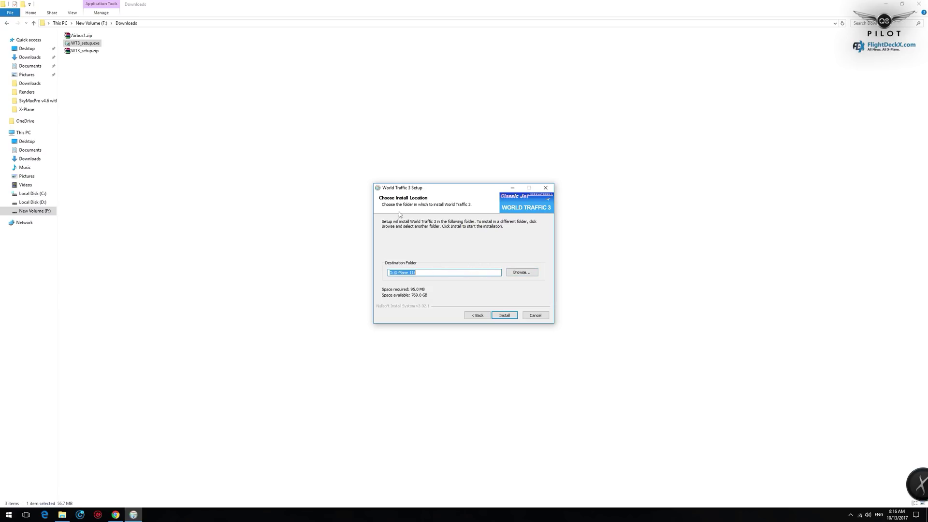
{"action": "left_click", "coordinate": [505, 315]}
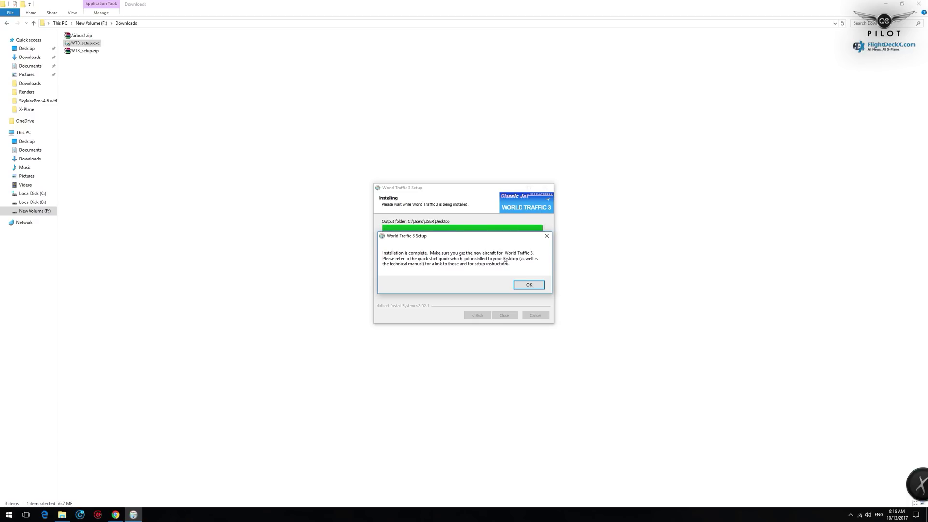
{"action": "left_click", "coordinate": [516, 284]}
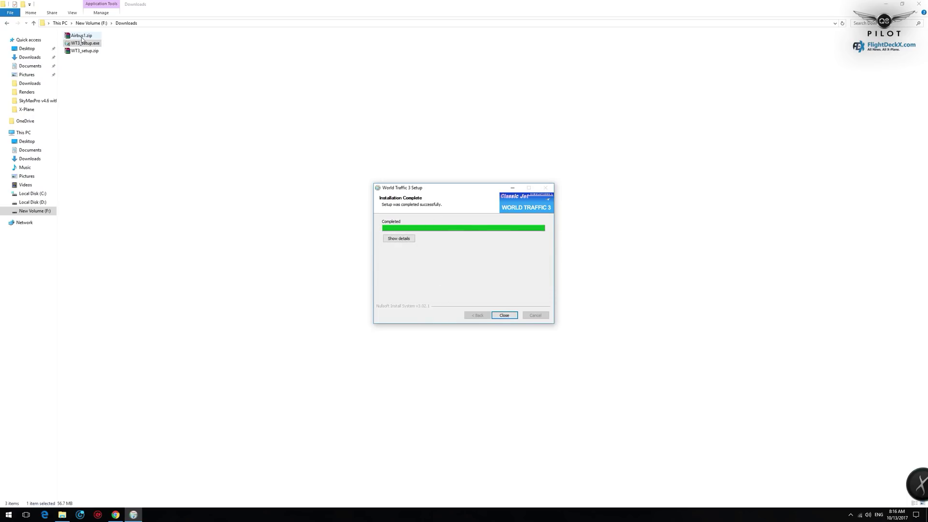
- Close the installer, extract Airbus1.zip, and open the resulting Airbus1 folder
{"action": "left_click", "coordinate": [505, 316]}
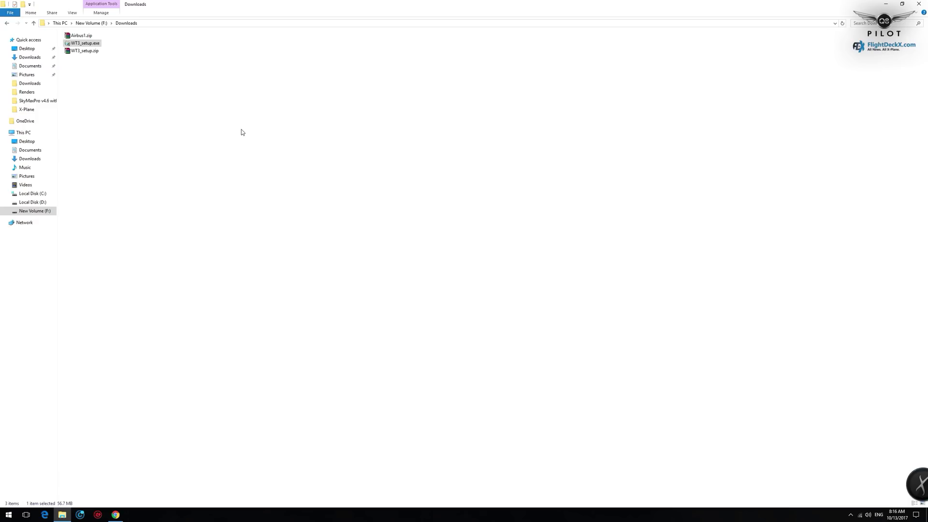
{"action": "right_click", "coordinate": [78, 40]}
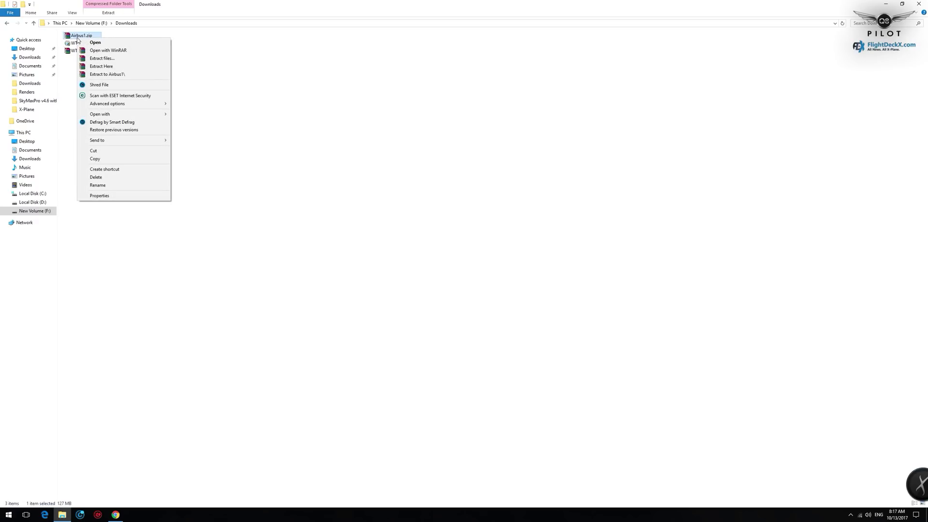
{"action": "left_click", "coordinate": [94, 67]}
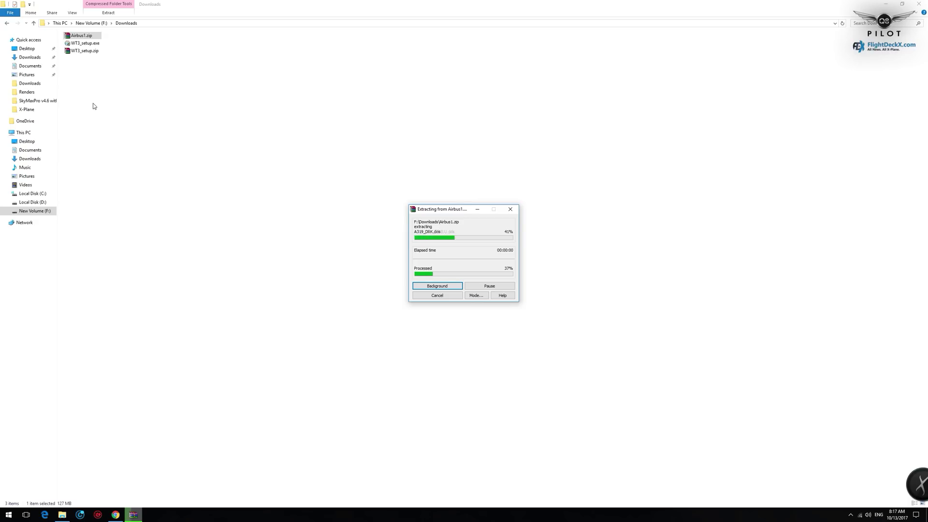
{"action": "double_click", "coordinate": [79, 37]}
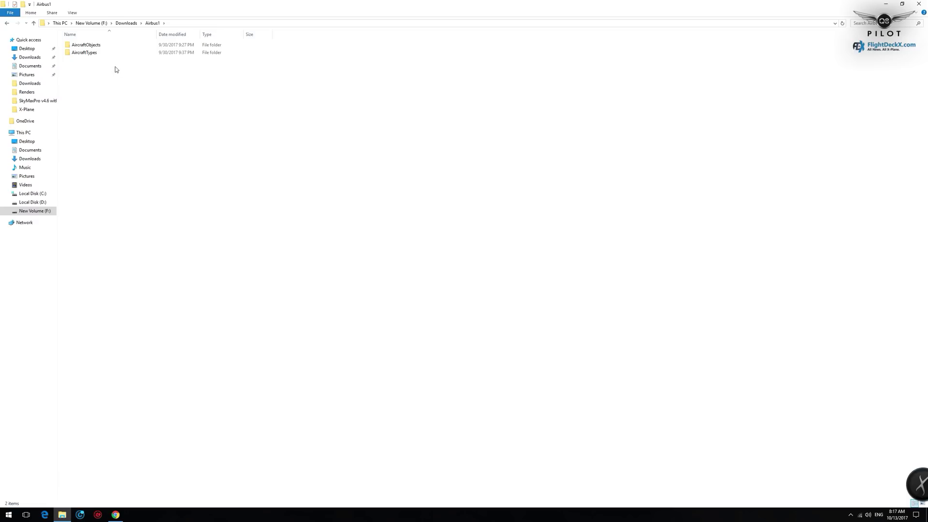
- Copy the AircraftObjects and AircraftTypes folders from the Airbus1 pack
{"action": "left_click_drag", "start_coordinate": [114, 68], "coordinate": [101, 44]}
{"action": "right_click", "coordinate": [90, 54]}
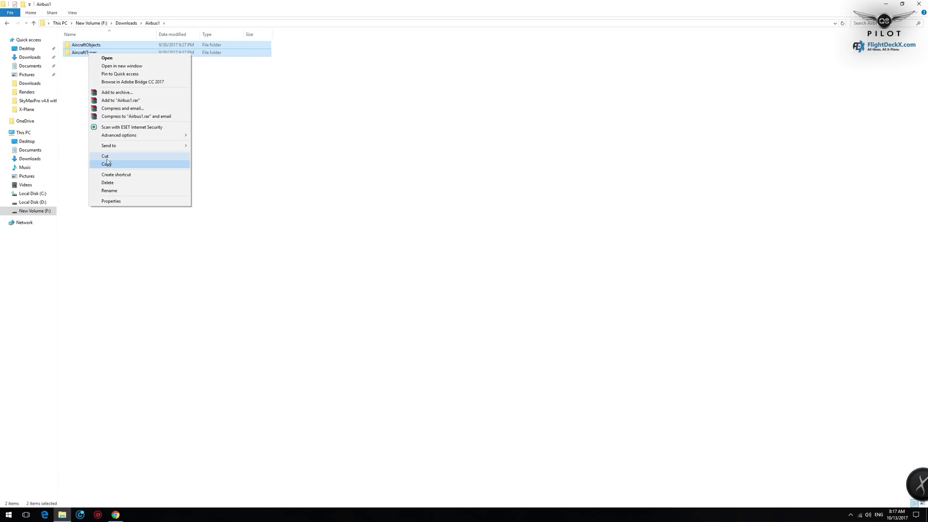
{"action": "left_click", "coordinate": [106, 164]}
- Paste both folders into D:\X-Plane 11\ClassicJetSimUtils\WorldTraffic, replacing the existing files
{"action": "left_click", "coordinate": [27, 202]}
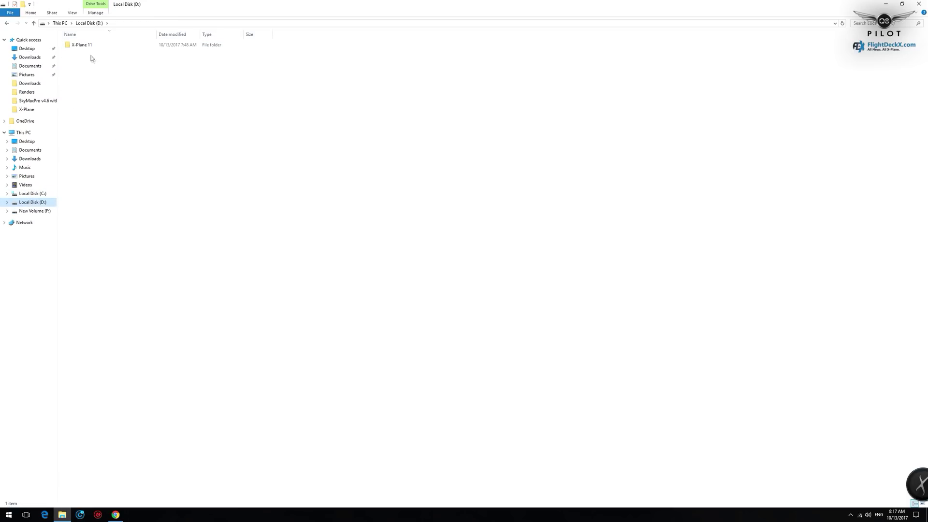
{"action": "double_click", "coordinate": [79, 44]}
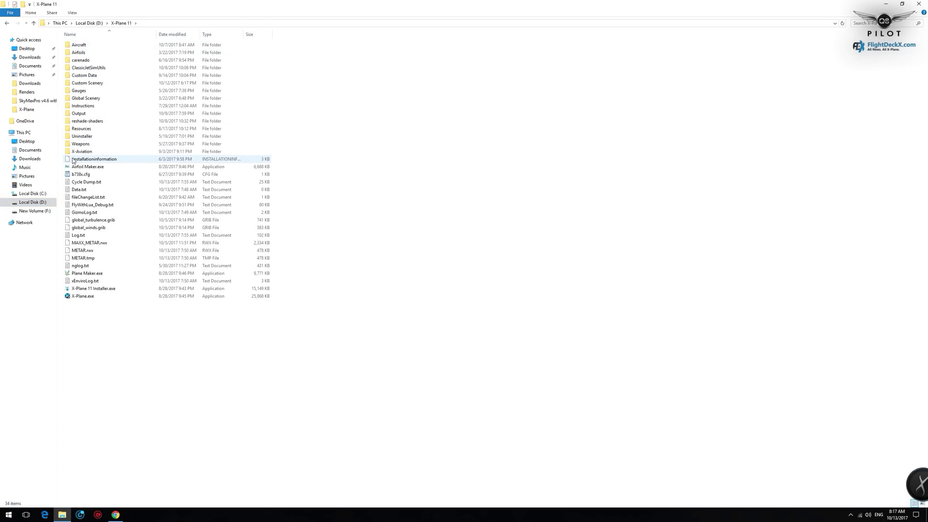
{"action": "double_click", "coordinate": [94, 71]}
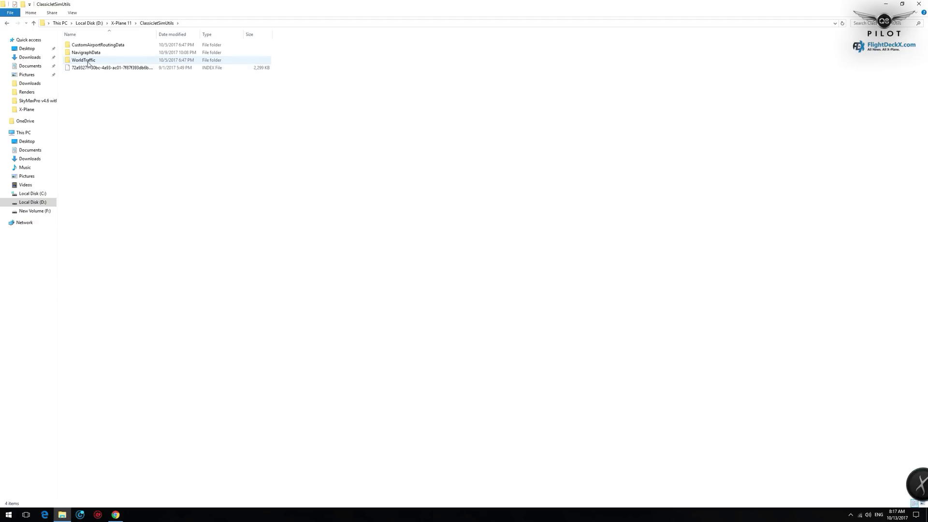
{"action": "double_click", "coordinate": [88, 61]}
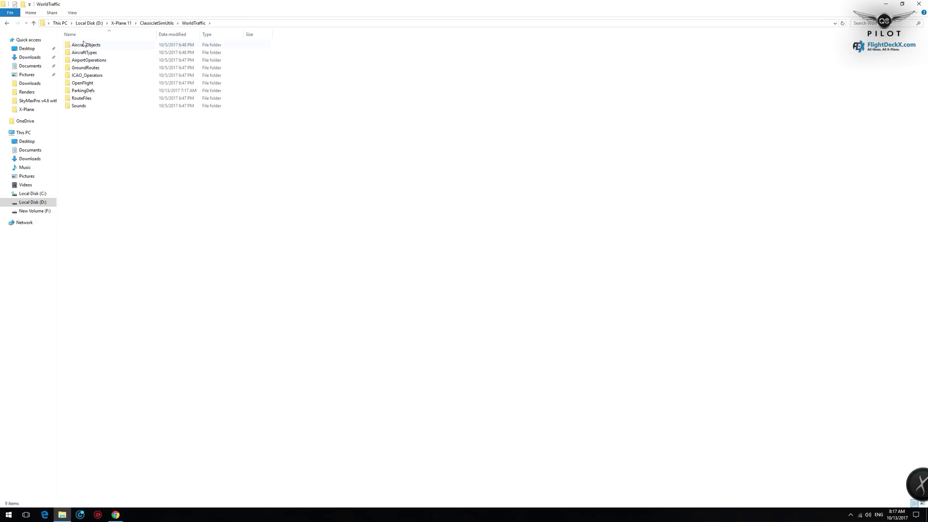
{"action": "left_click", "coordinate": [85, 52]}
{"action": "right_click", "coordinate": [304, 152]}
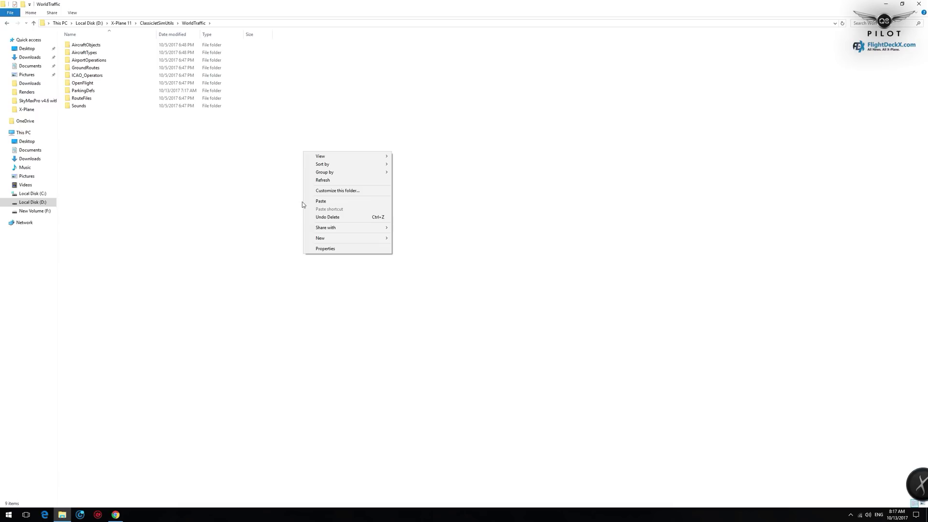
{"action": "left_click", "coordinate": [318, 202]}
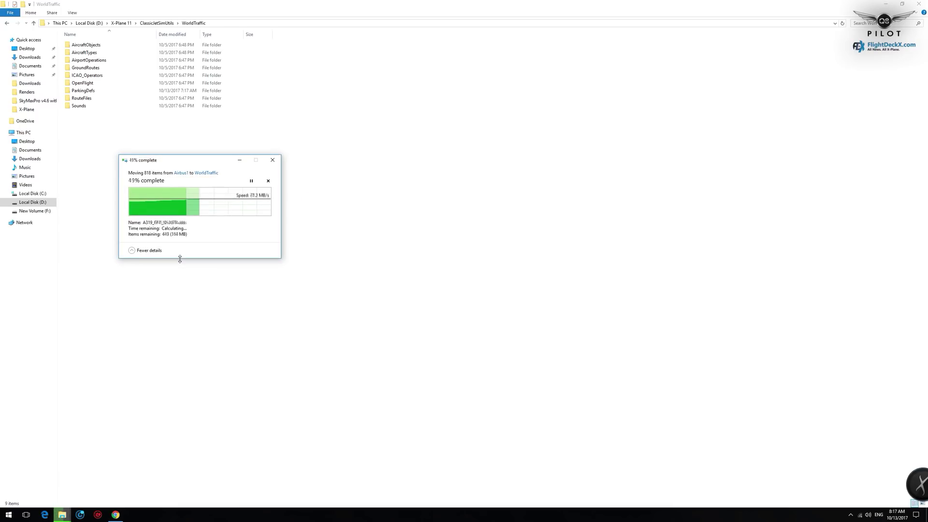
{"action": "left_click", "coordinate": [166, 200]}
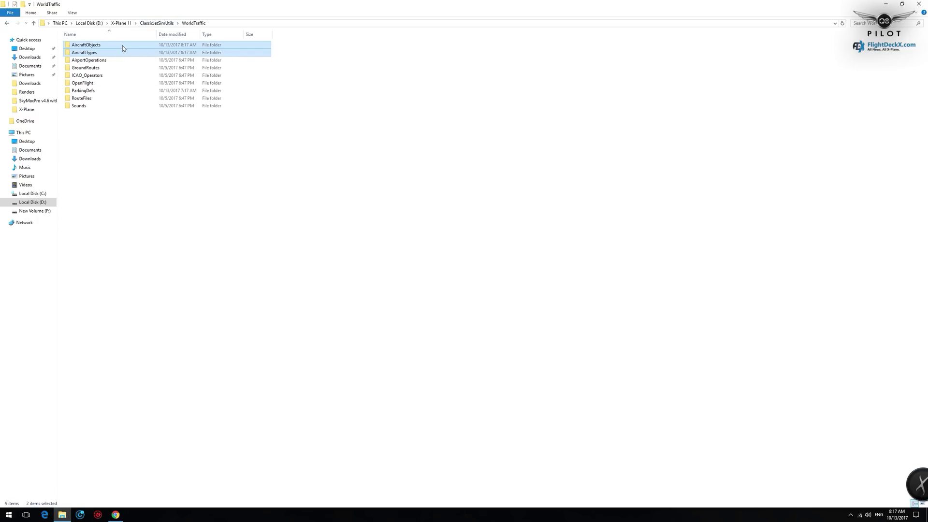
{"action": "left_click", "coordinate": [128, 141]}
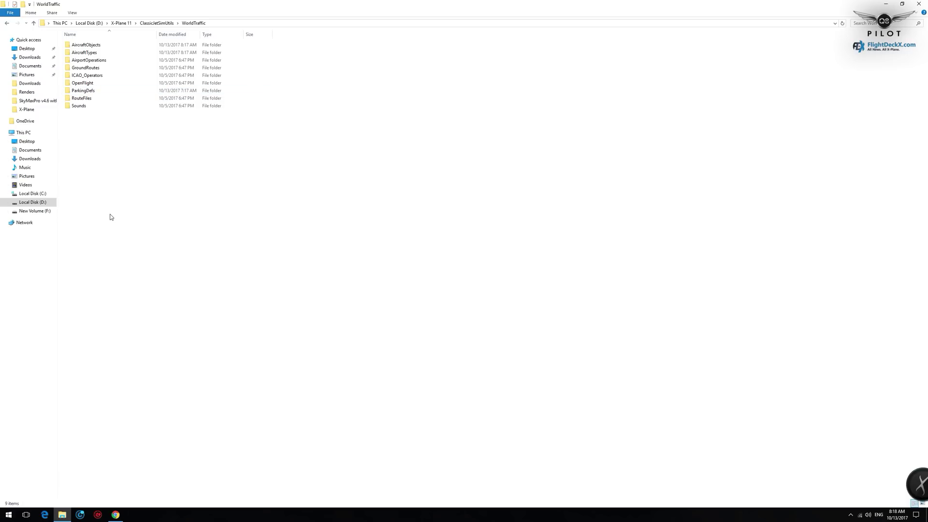
- Browse drive D to X-Plane 11\Resources\plugins\WorldTraffic
{"action": "left_click", "coordinate": [32, 202]}
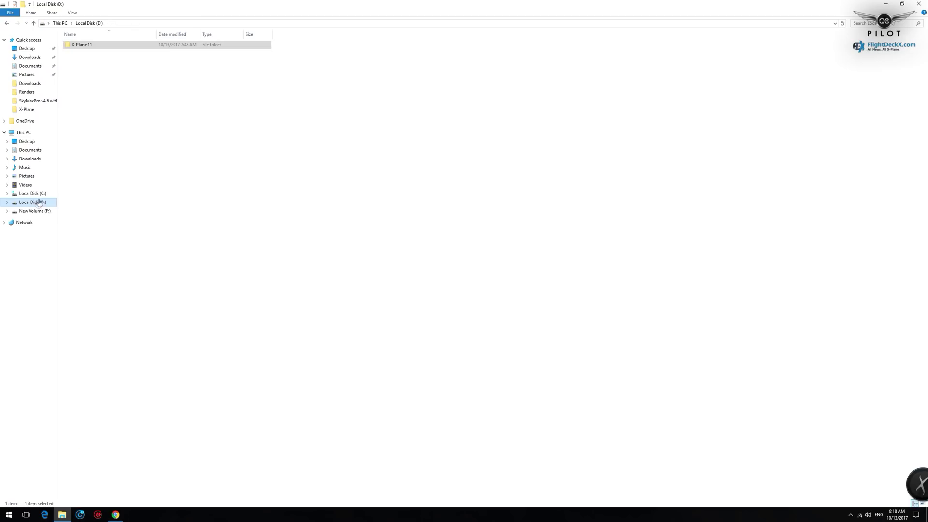
{"action": "left_click", "coordinate": [78, 48]}
{"action": "double_click", "coordinate": [79, 46]}
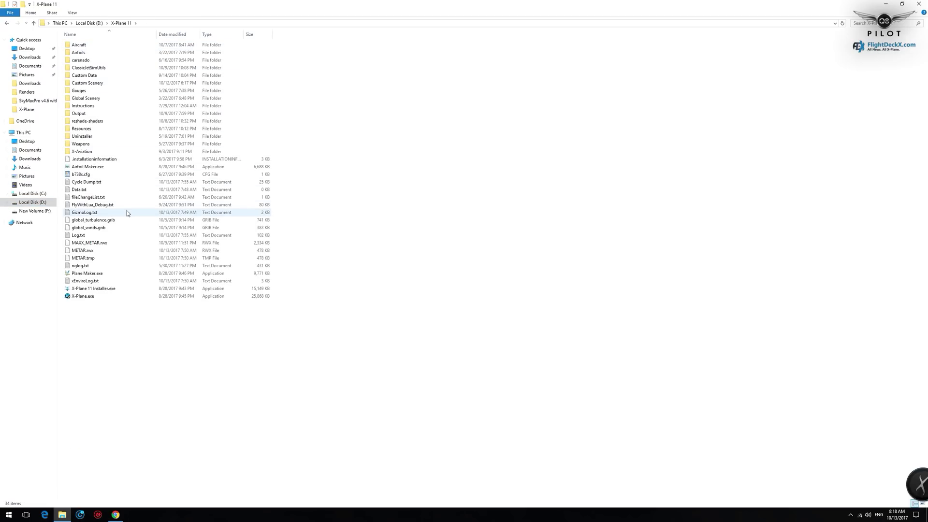
{"action": "double_click", "coordinate": [81, 129]}
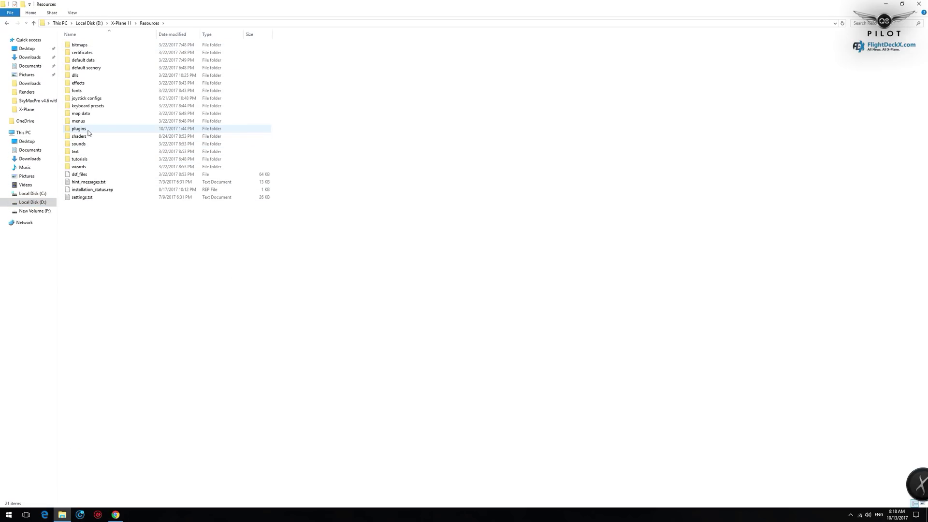
{"action": "double_click", "coordinate": [79, 129]}
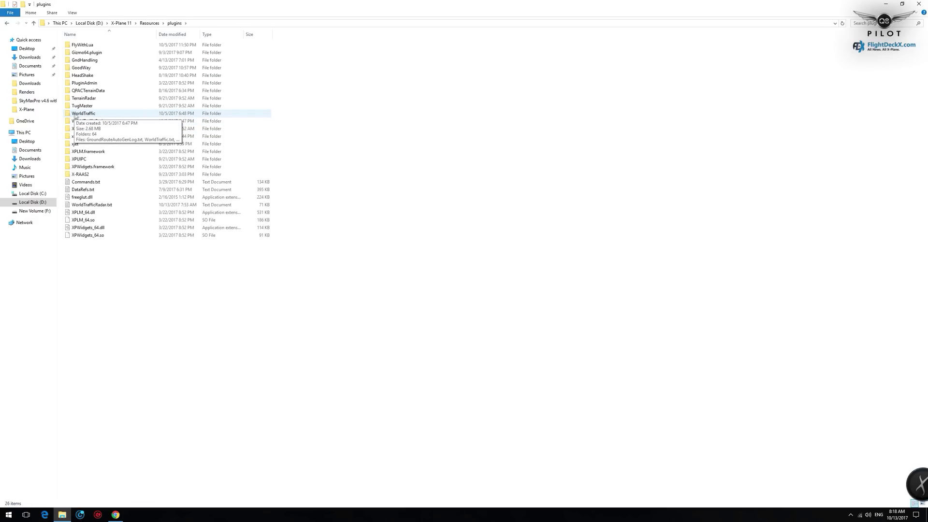
{"action": "double_click", "coordinate": [80, 115]}
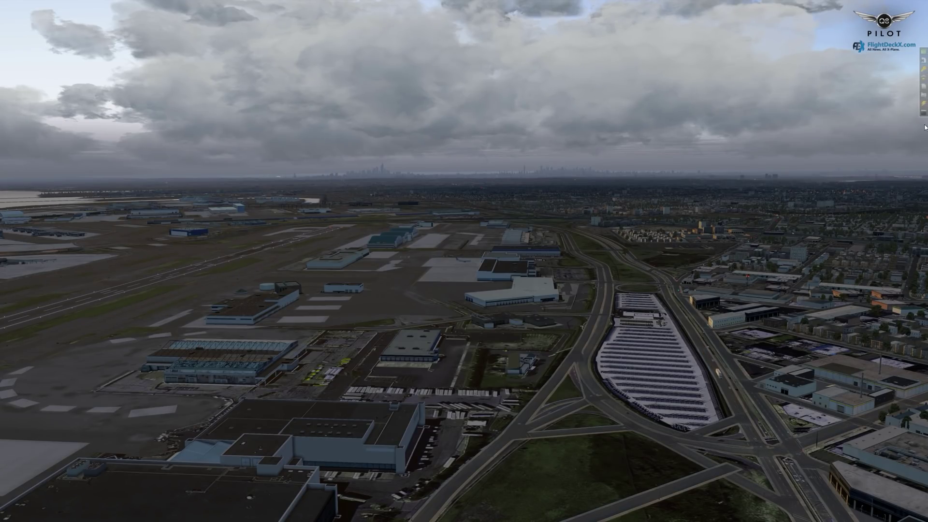
{"action": "left_click", "coordinate": [912, 5]}
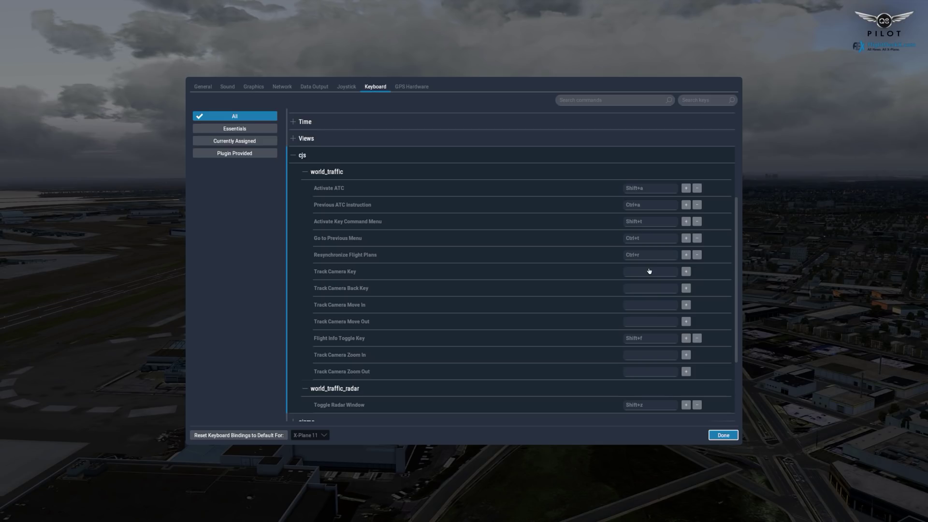
{"action": "scroll", "coordinate": [576, 253], "scroll_direction": "down", "scroll_amount": 3}
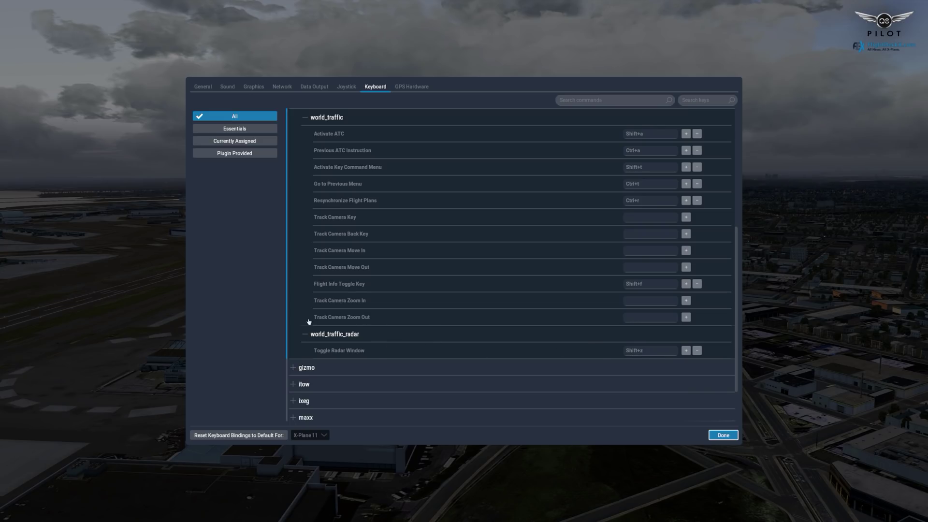
{"action": "key", "text": "Escape"}
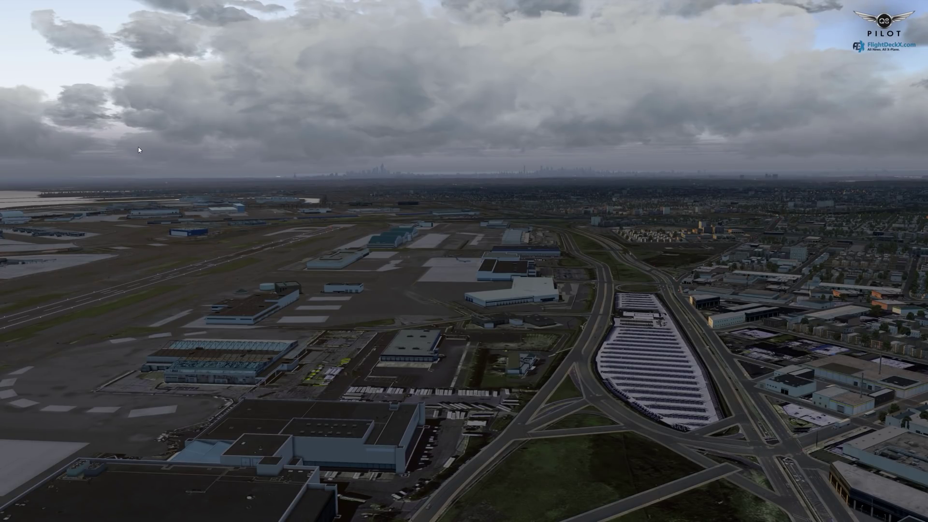
- Open Plugins > World Traffic > Flight Setup and select the Operator ICAO field
{"action": "left_click", "coordinate": [102, 5]}
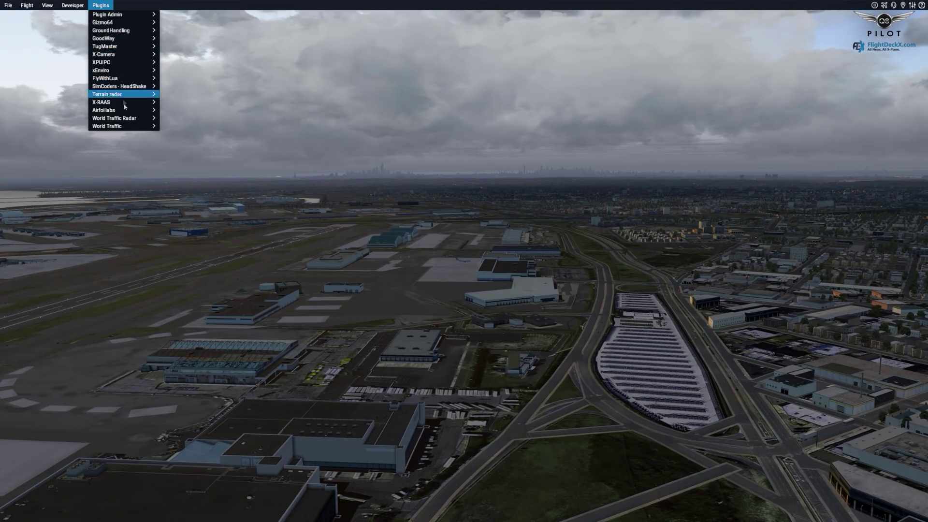
{"action": "mouse_move", "coordinate": [145, 126]}
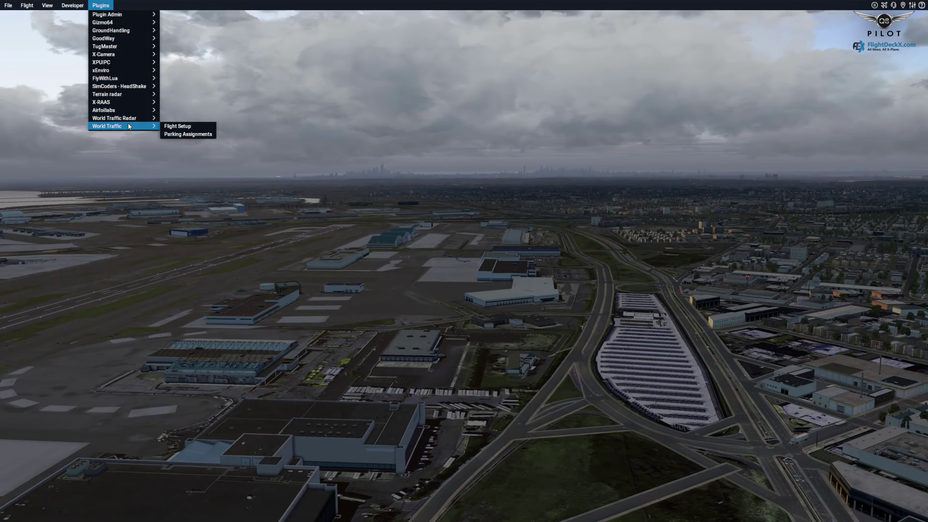
{"action": "left_click", "coordinate": [173, 126]}
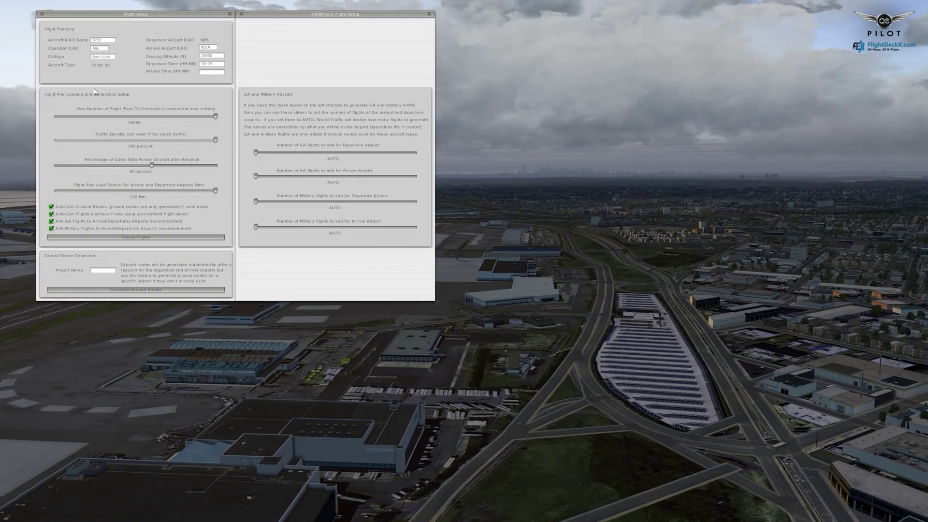
{"action": "left_click", "coordinate": [96, 48]}
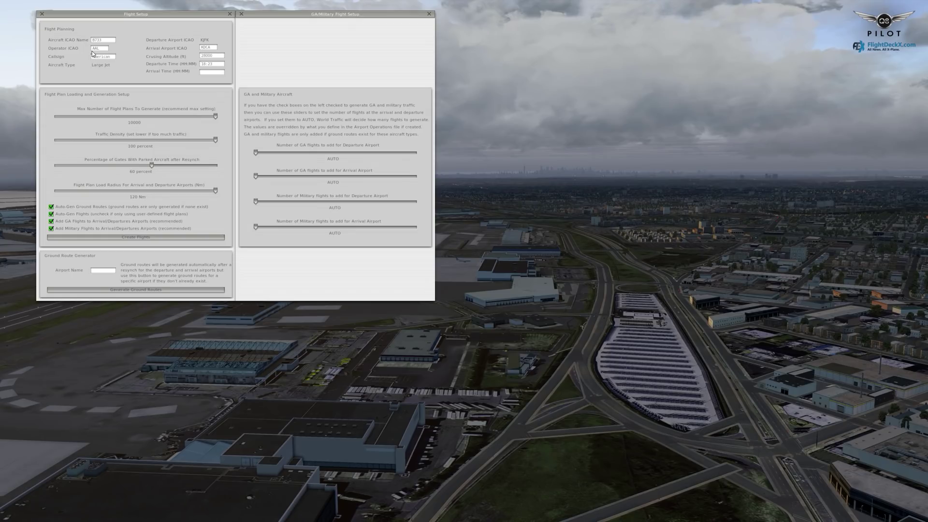